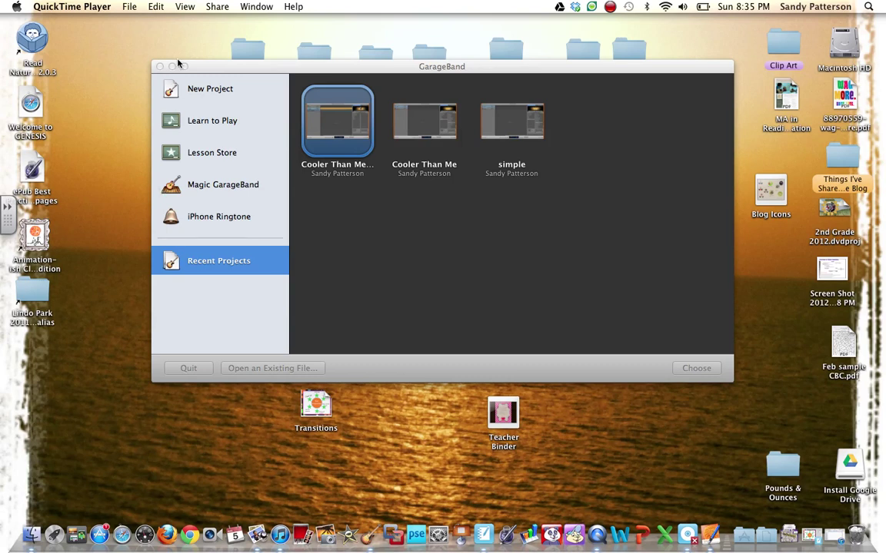
Minimize GarageBand's start window and restore the Transitions notebook from the Dock
left_click(172, 68)
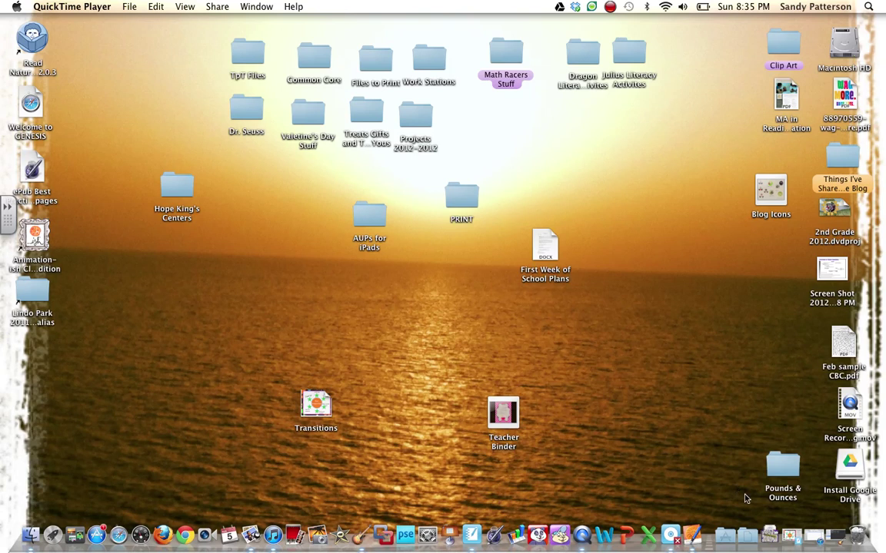
left_click(792, 538)
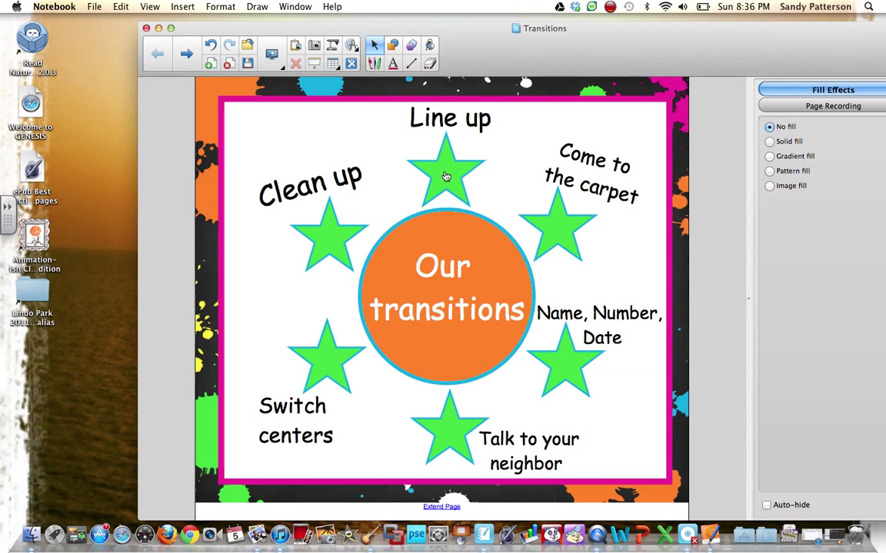
Minimize the SMART Notebook window to the Dock
left_click(158, 29)
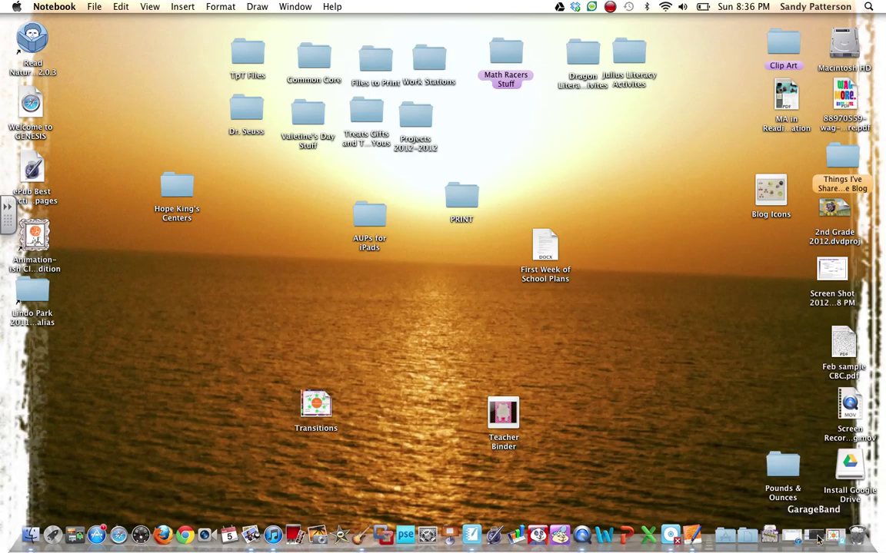
Restore GarageBand from the Dock and show the New Project templates
left_click(817, 540)
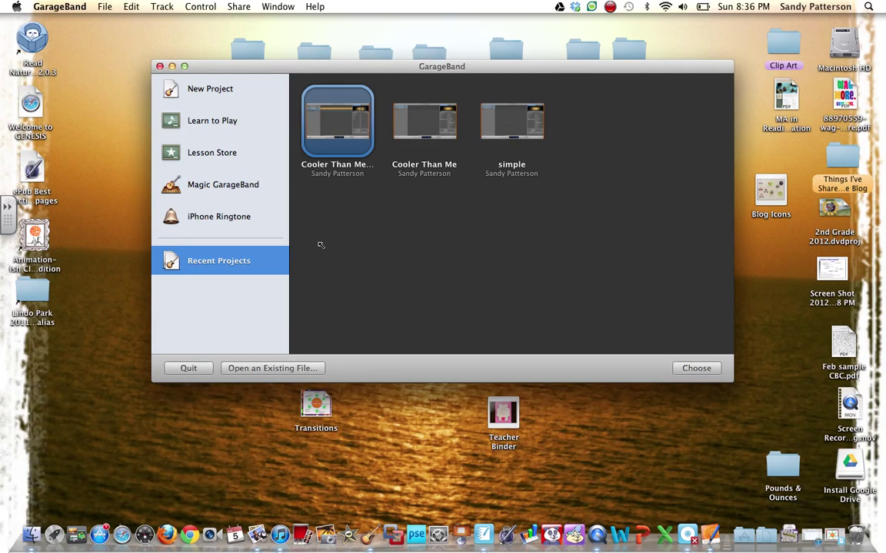
left_click(211, 95)
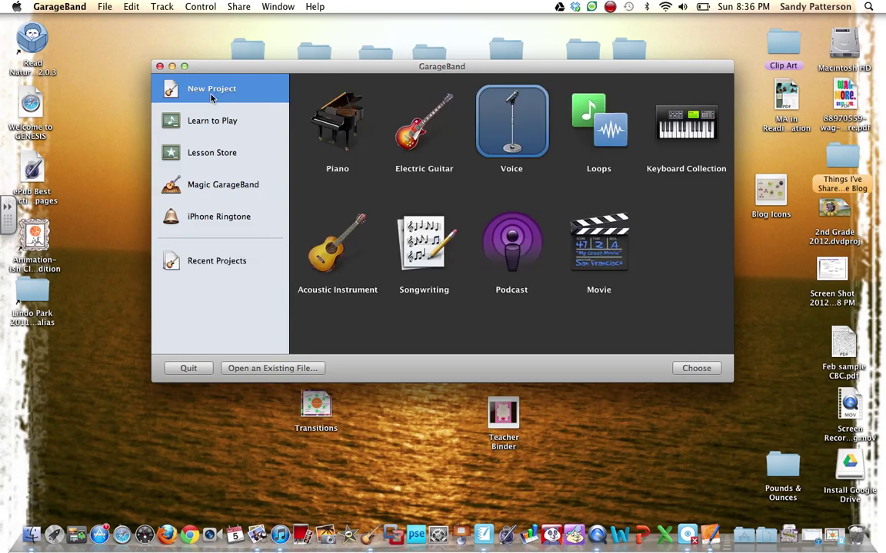
Create a Voice project named 'Hakuna Matata Cut Version' with Desktop as the save location
key("super+q")
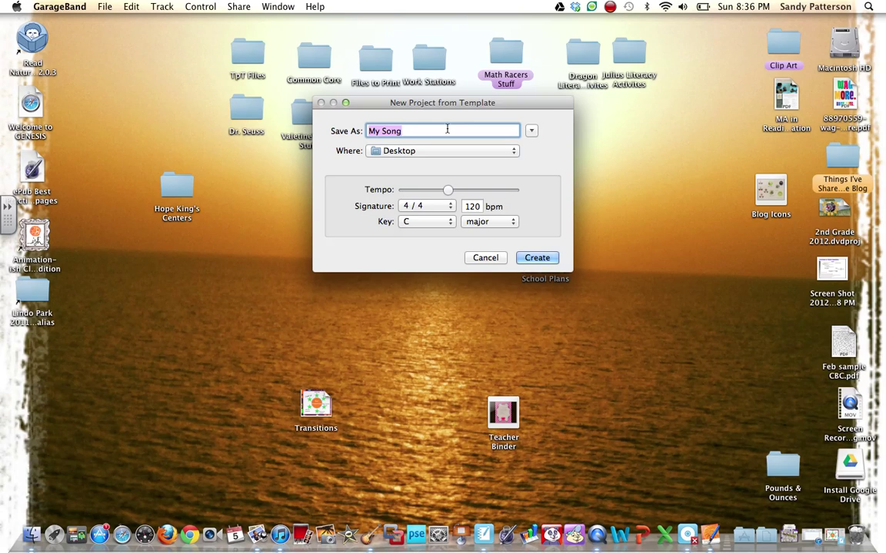
type("H")
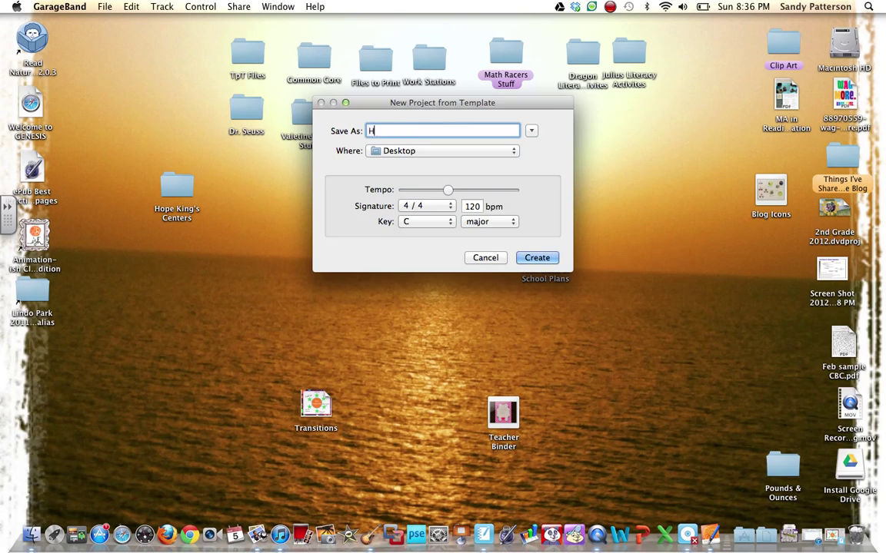
type("akuna Matata Cut Version")
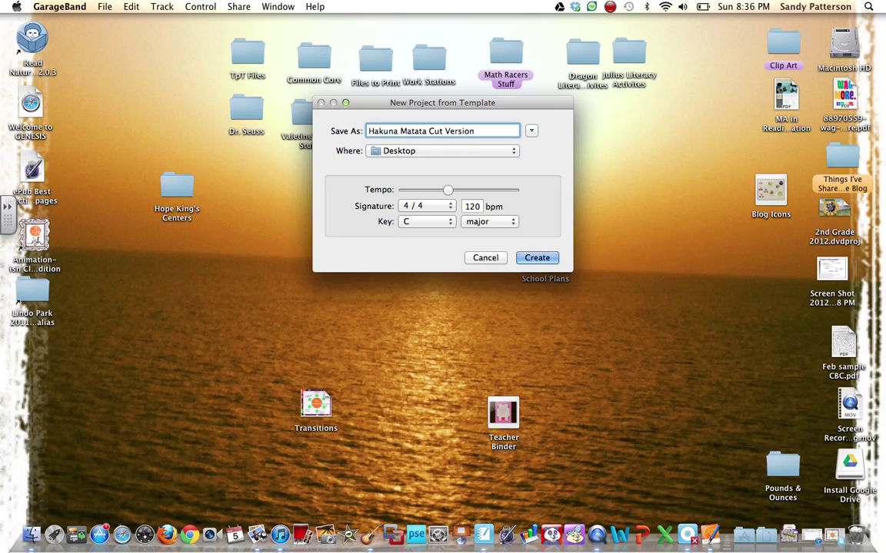
left_click(435, 152)
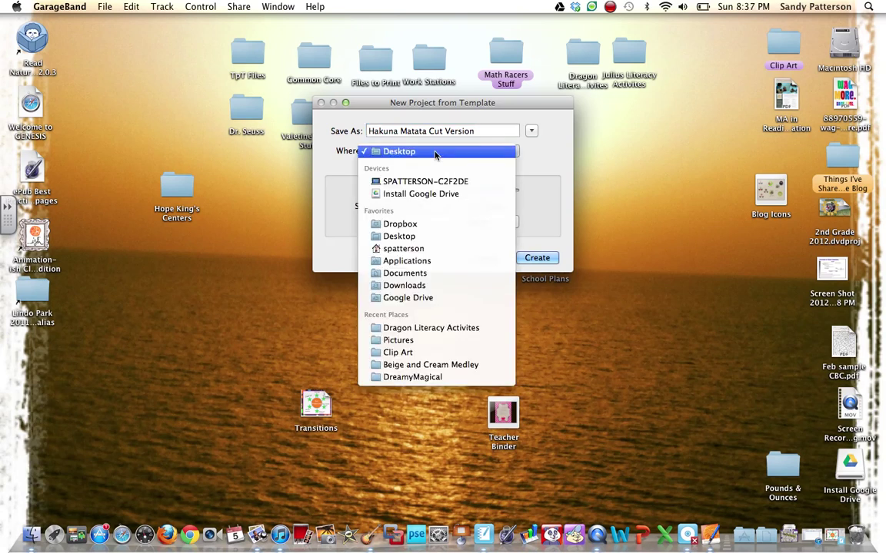
left_click(427, 152)
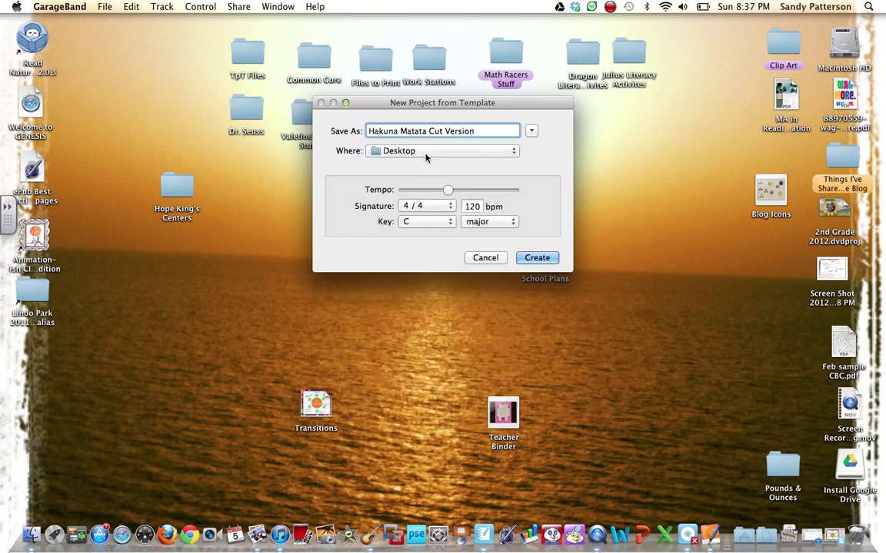
left_click(538, 259)
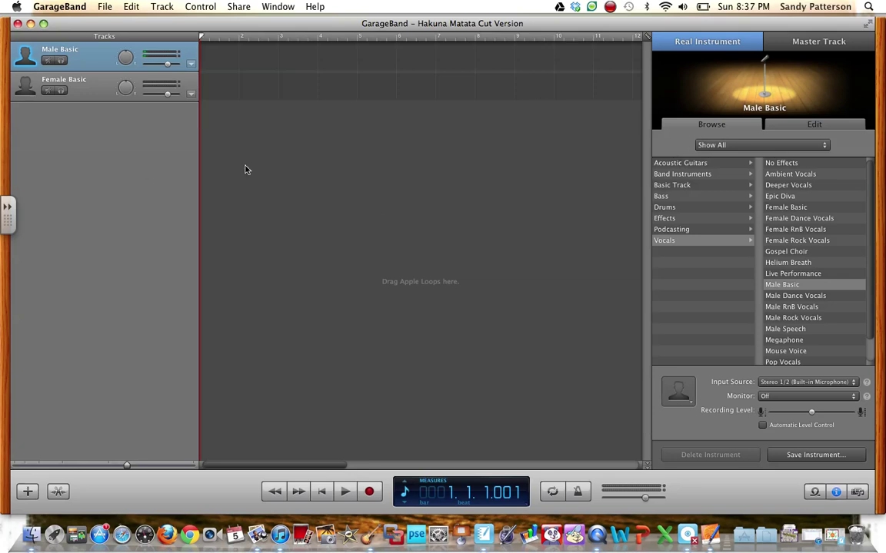
Delete the Female Basic track with Track > Delete Track and show the Media Browser
left_click(92, 92)
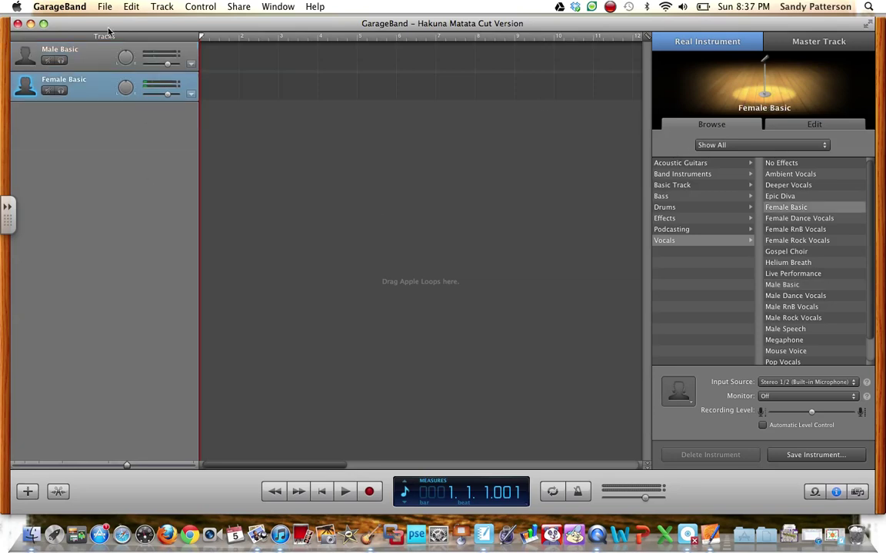
left_click(108, 7)
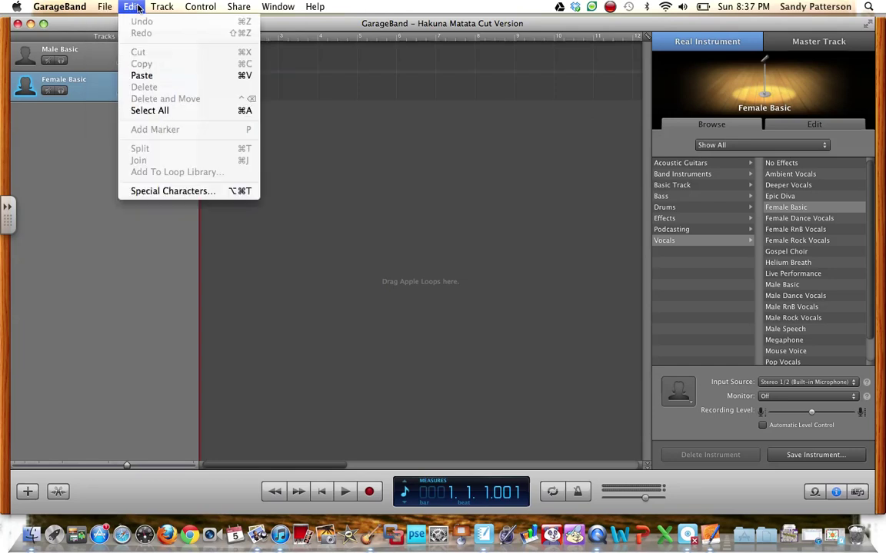
mouse_move(170, 7)
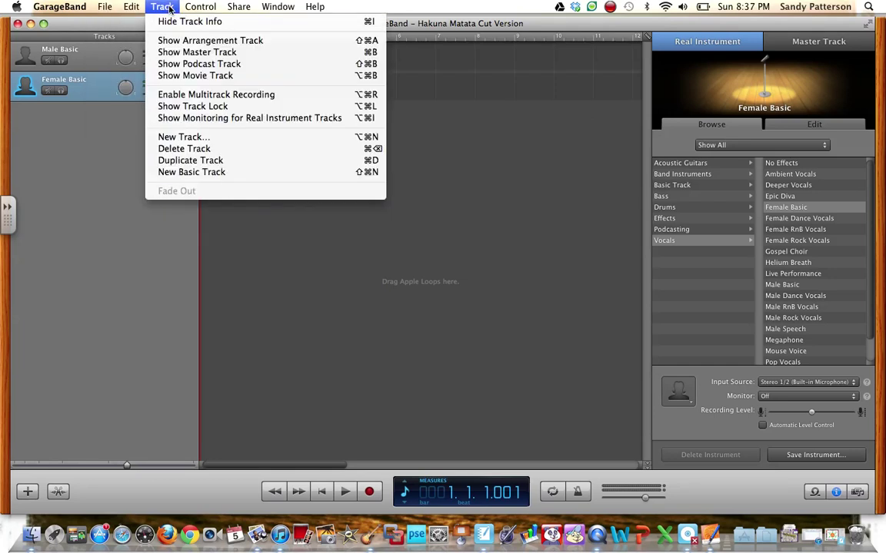
left_click(190, 154)
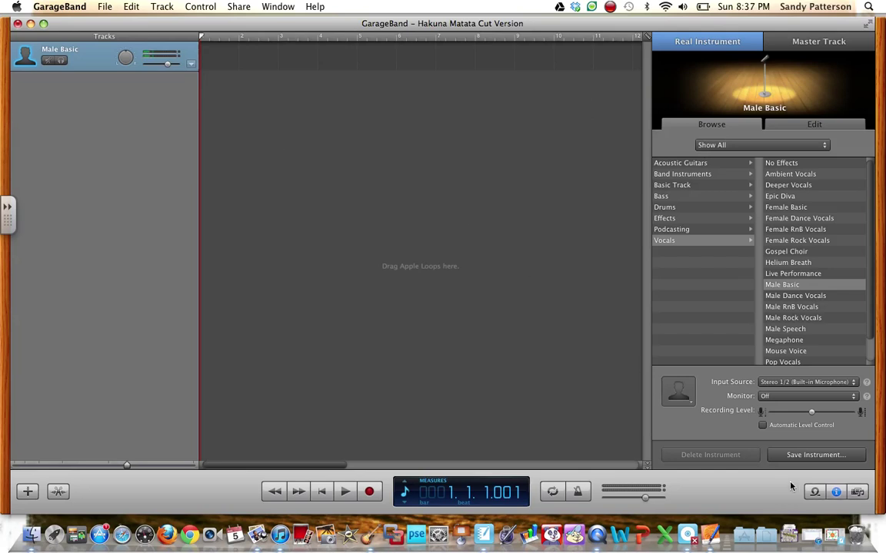
left_click(858, 495)
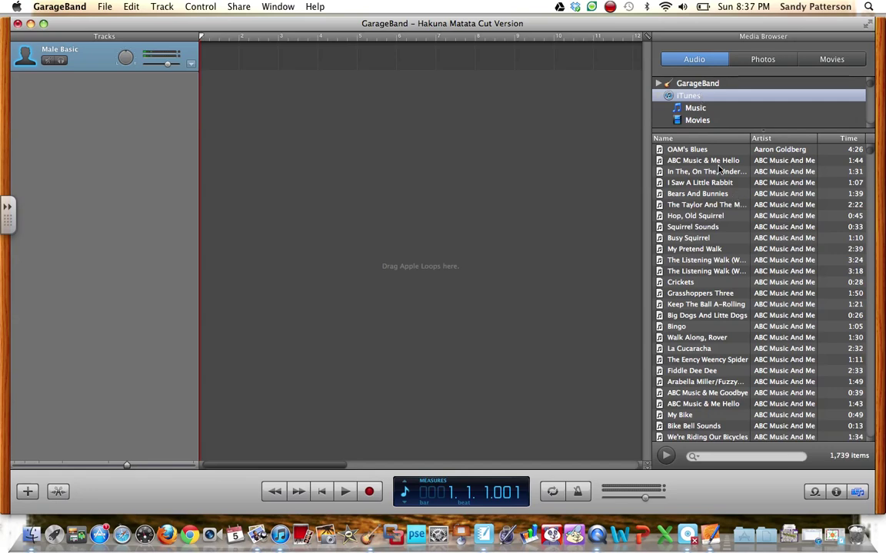
Search the Media Browser's iTunes library for 'hakuna'
left_click(711, 457)
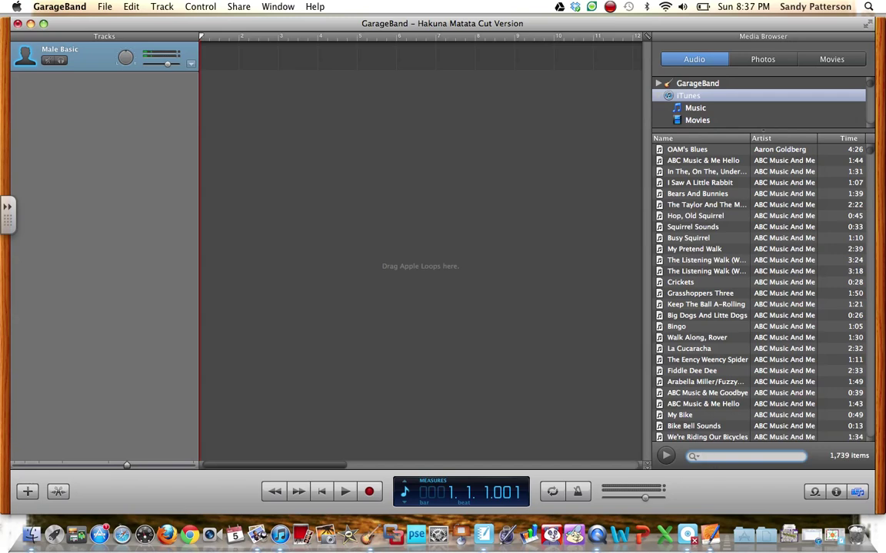
type("hakuna")
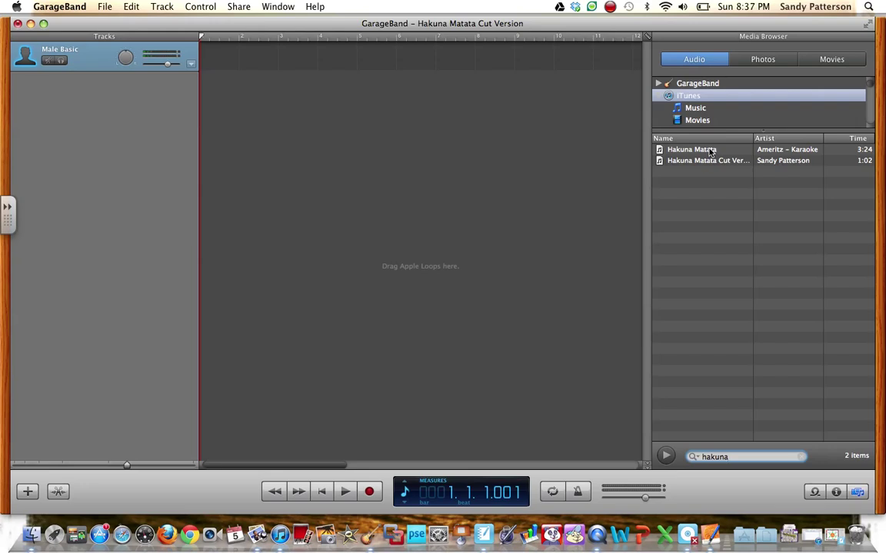
Drag the Hakuna Matata song from the Media Browser onto the Male Basic track's timeline
left_click_drag(710, 152, 206, 69)
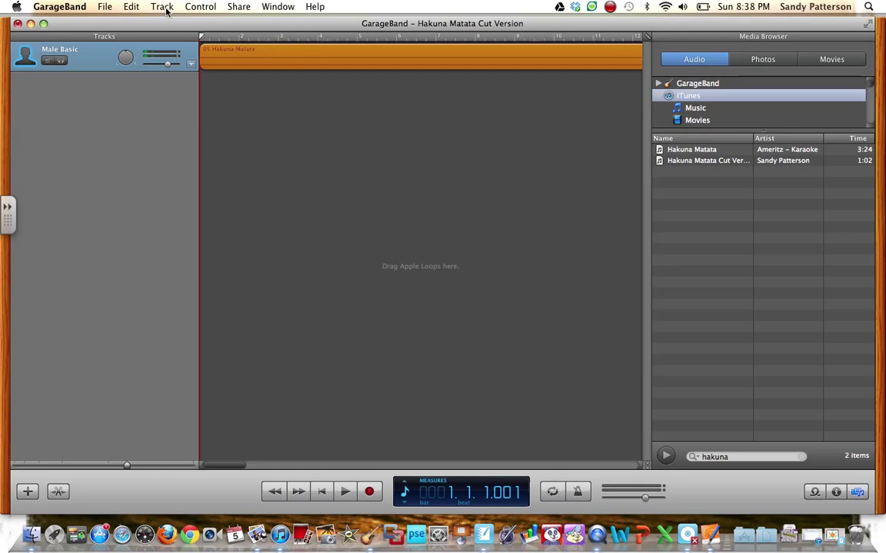
left_click(196, 10)
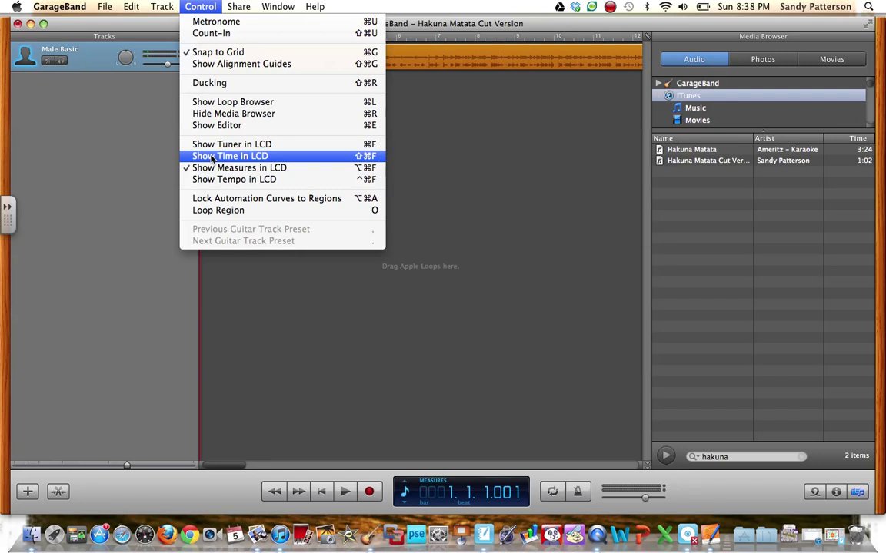
Switch the LCD to show time and move the playhead to about 1:00.844
left_click(212, 158)
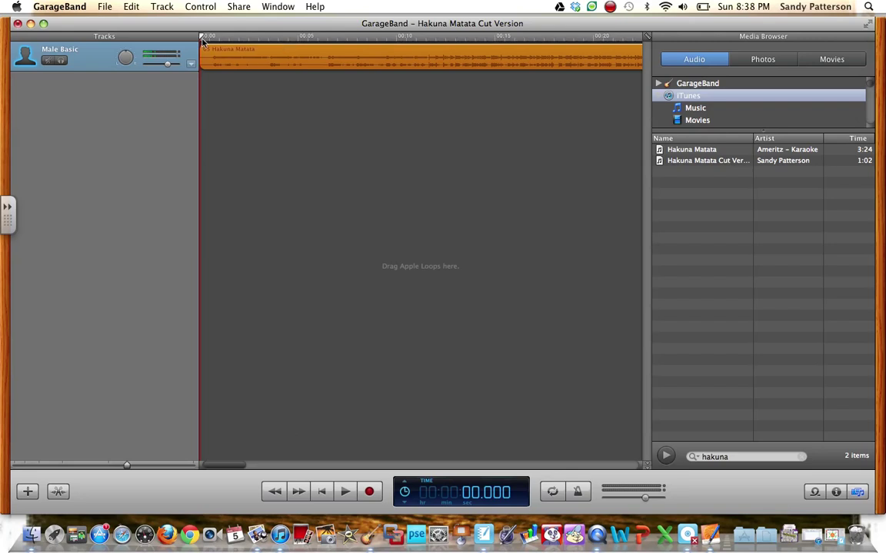
left_click_drag(201, 39, 589, 39)
key("Right")
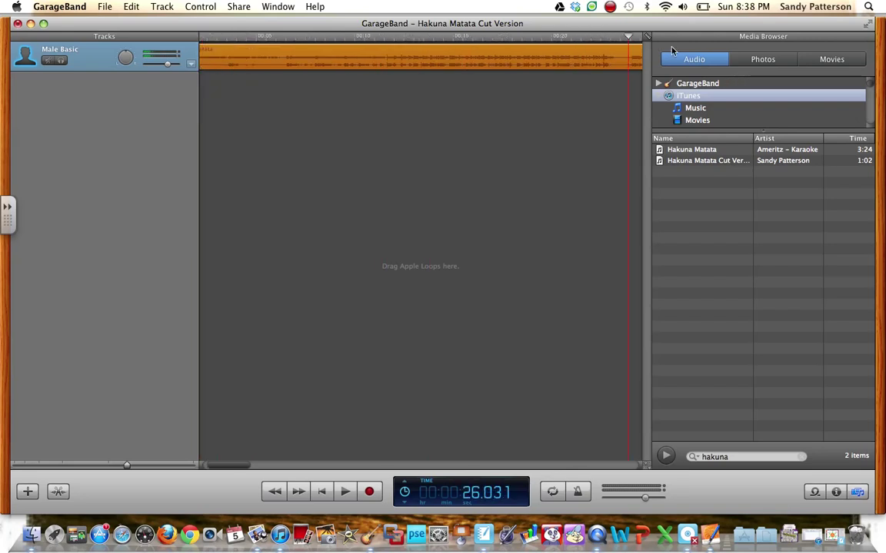
left_click_drag(671, 50, 283, 42)
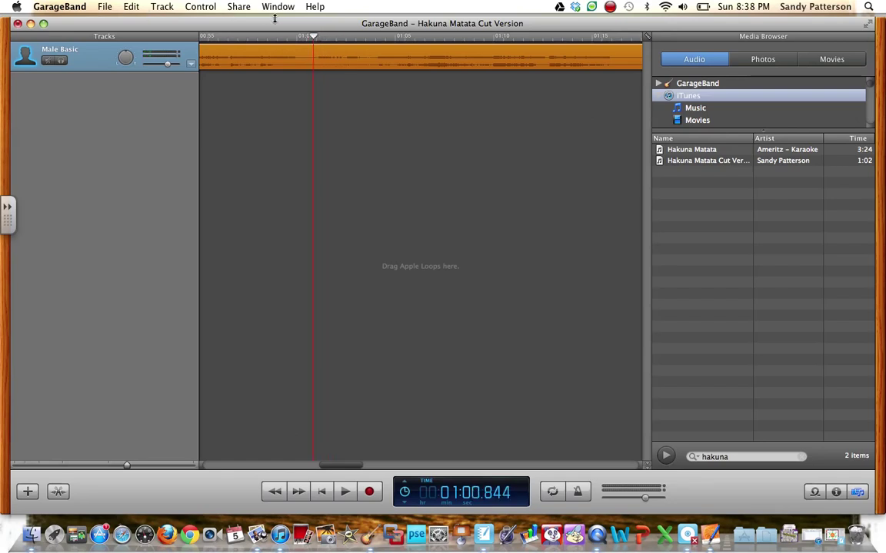
Split the Hakuna Matata region at the one-minute playhead and delete the part after it
left_click(131, 7)
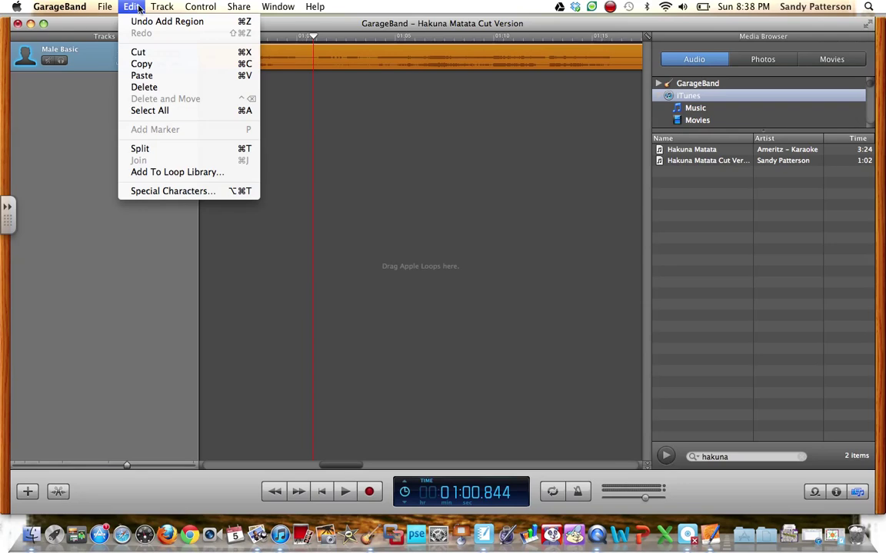
left_click(169, 151)
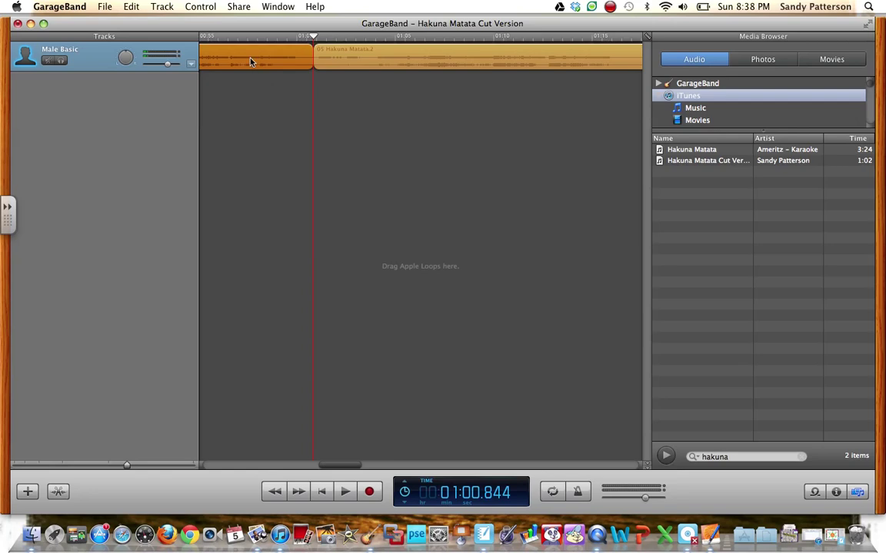
left_click(416, 61)
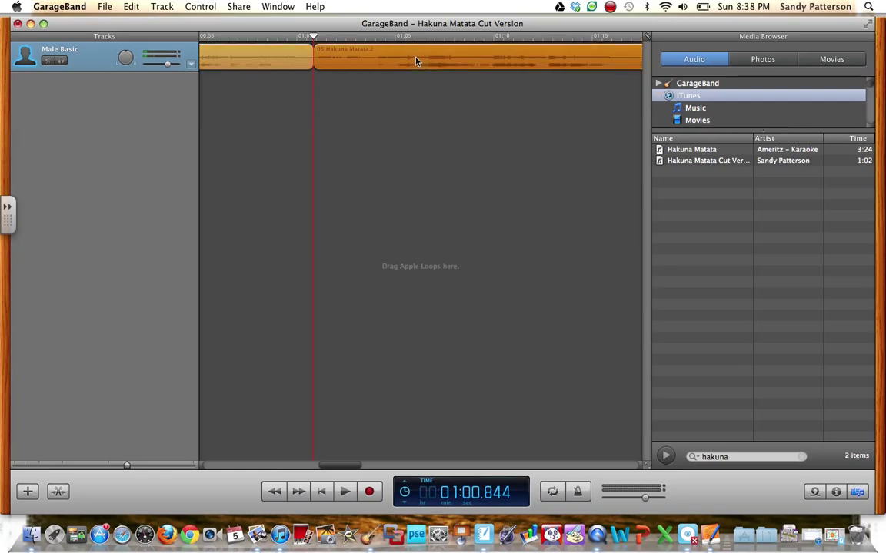
key("Delete")
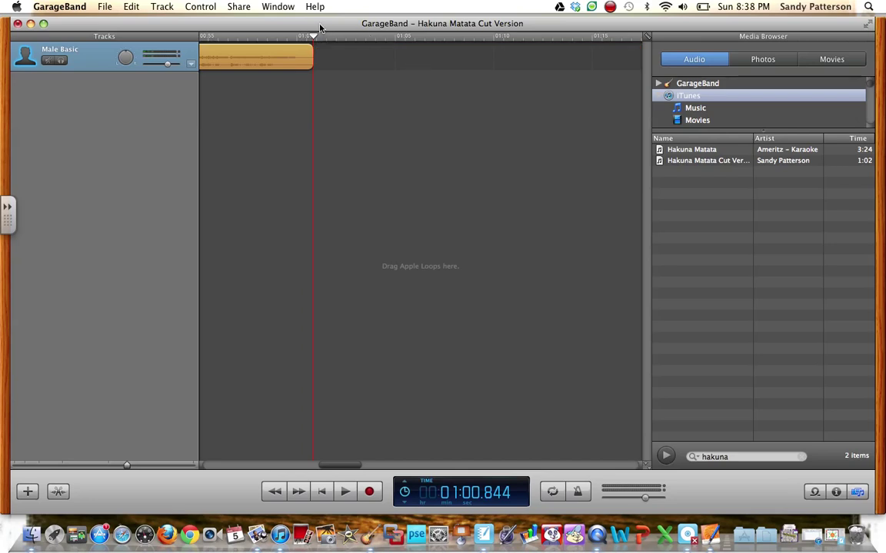
Play the end of the cut from about 58 seconds, then cue the playhead to 0:56
left_click_drag(283, 35, 255, 38)
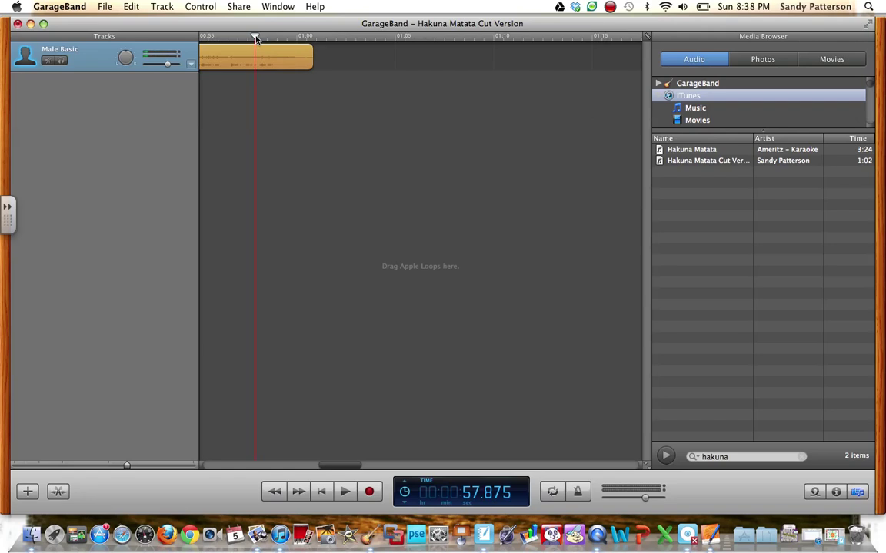
key("space")
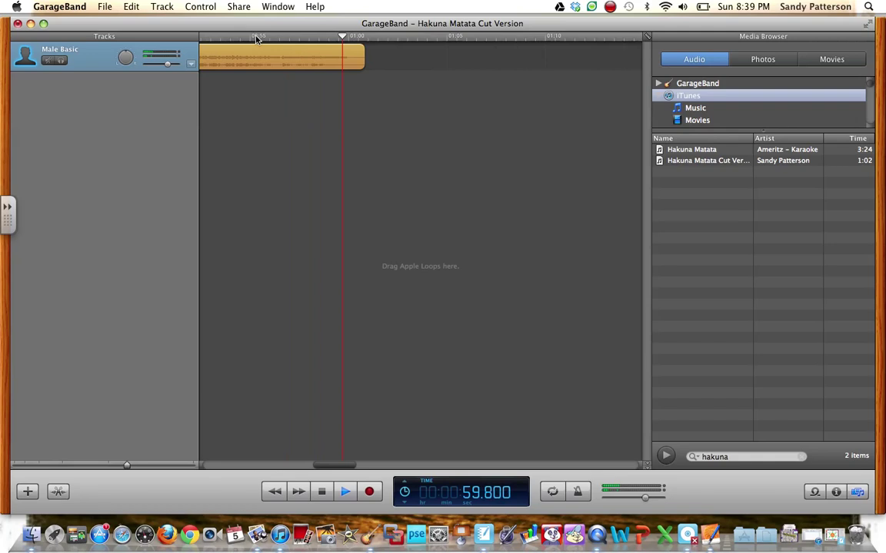
key("space")
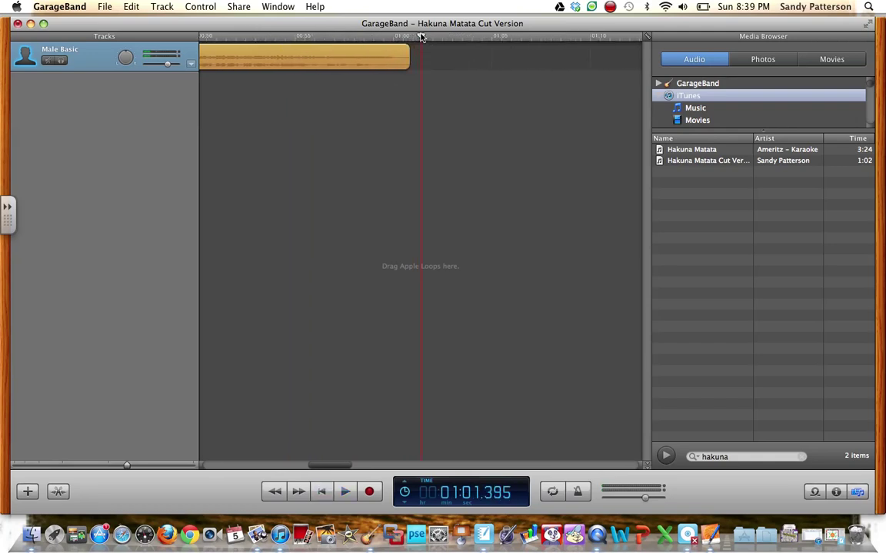
left_click_drag(421, 38, 315, 52)
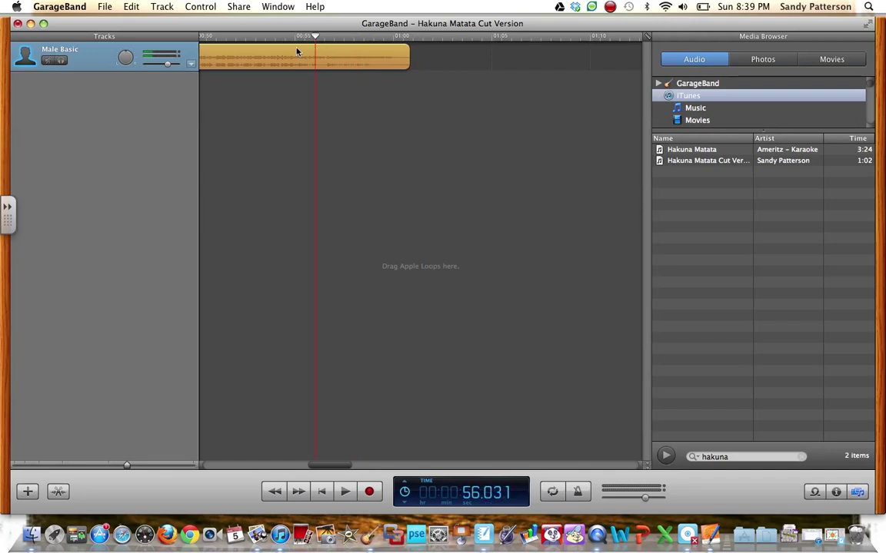
Add Track Volume points at about 51.5 seconds and one minute, lowering the one-minute point to -6.7 dB
left_click(191, 66)
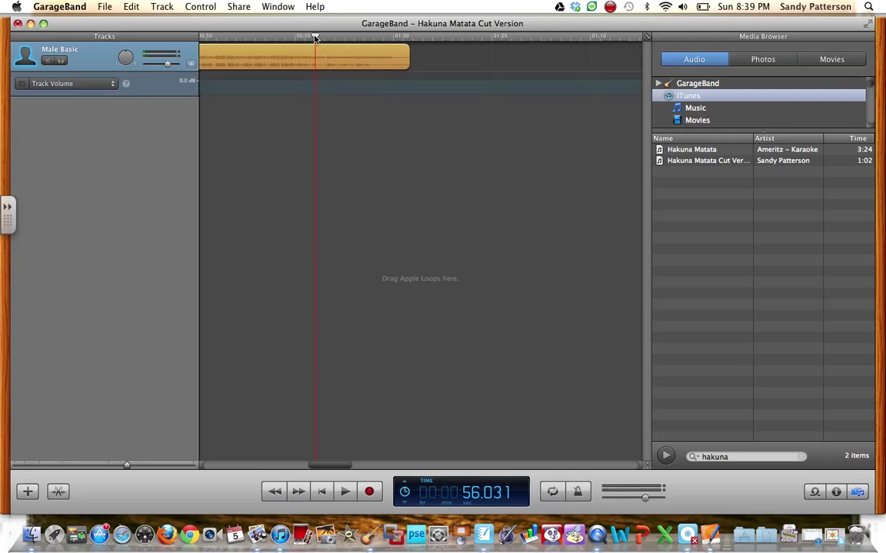
left_click_drag(314, 38, 226, 39)
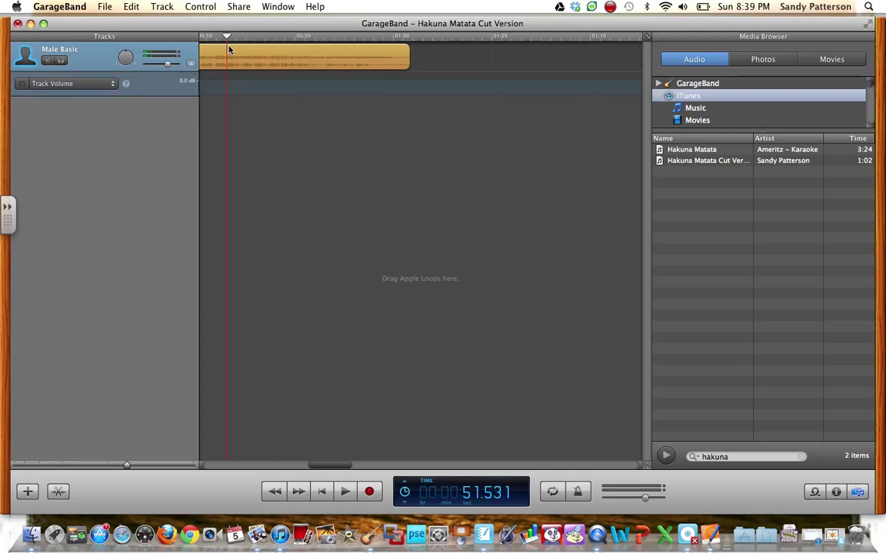
left_click(255, 83)
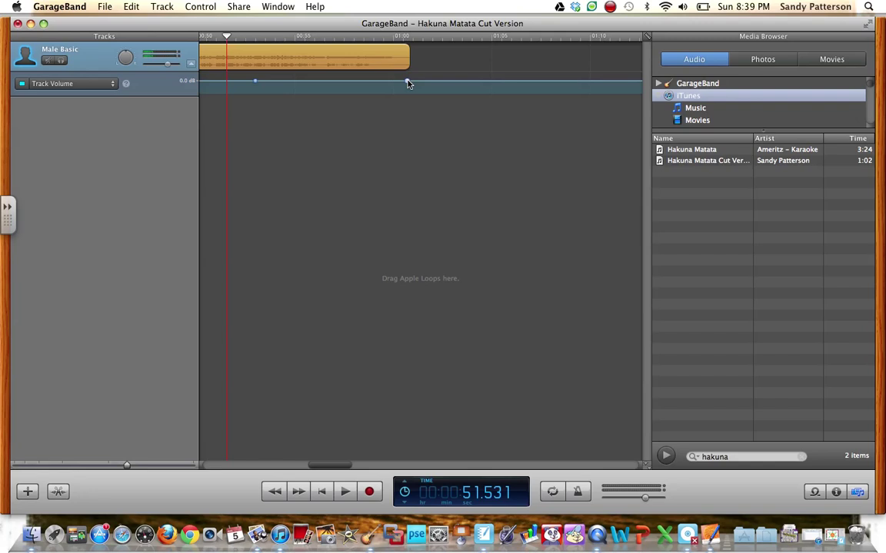
left_click_drag(408, 82, 410, 95)
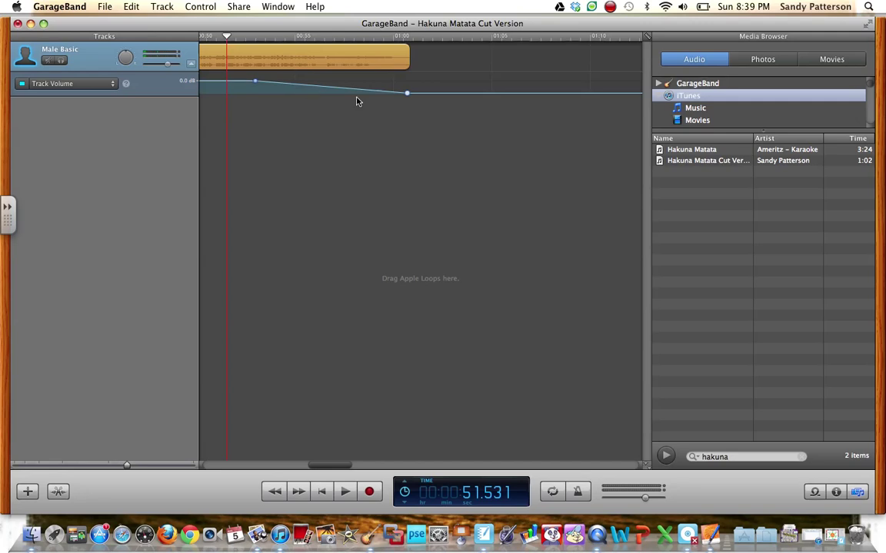
left_click_drag(406, 93, 408, 84)
left_click_drag(367, 27, 387, 32)
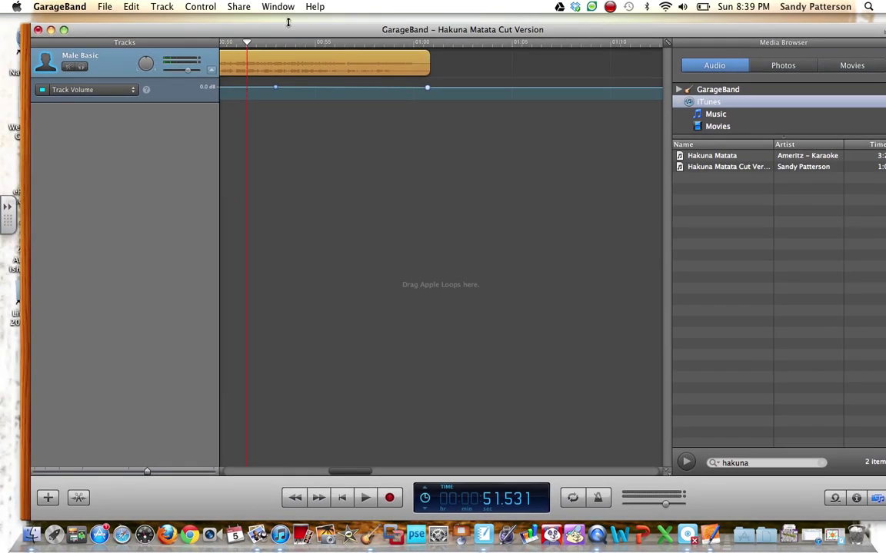
Share the song to iTunes compressed with the MP3 Encoder at High Quality
left_click(238, 7)
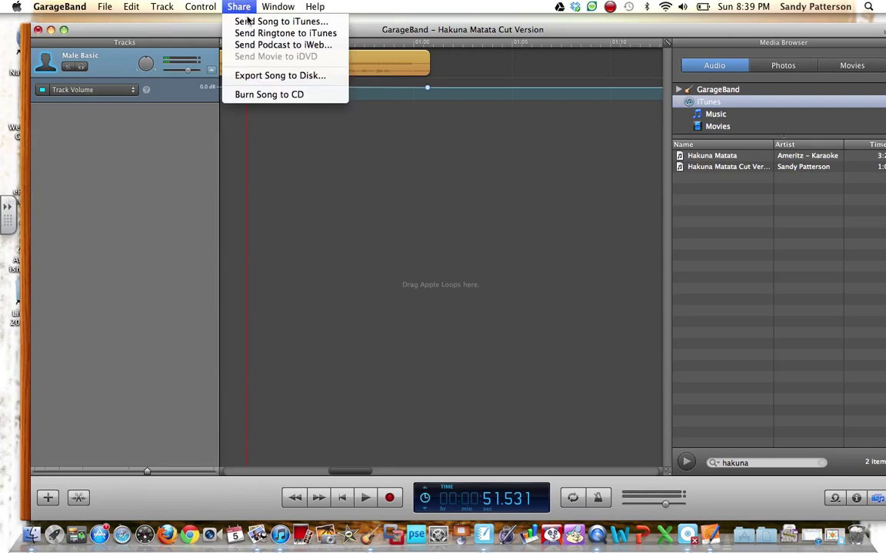
left_click(249, 22)
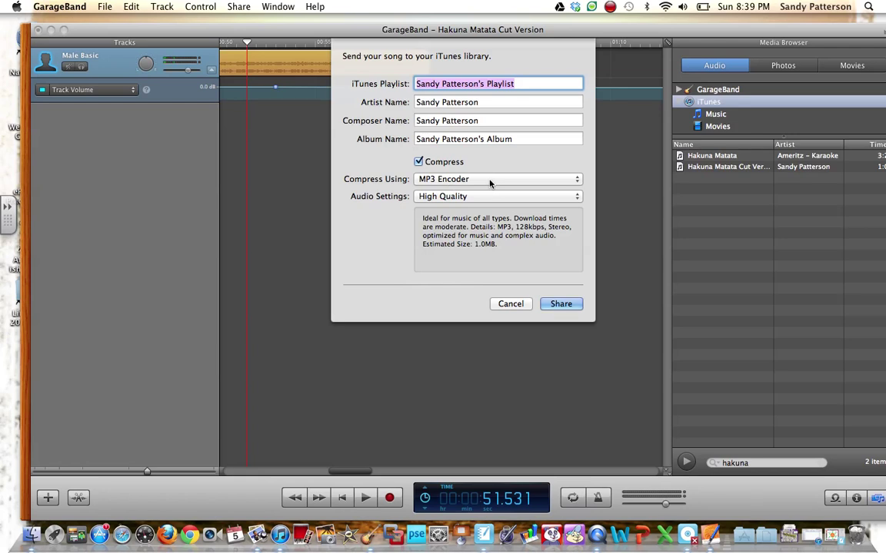
left_click(490, 183)
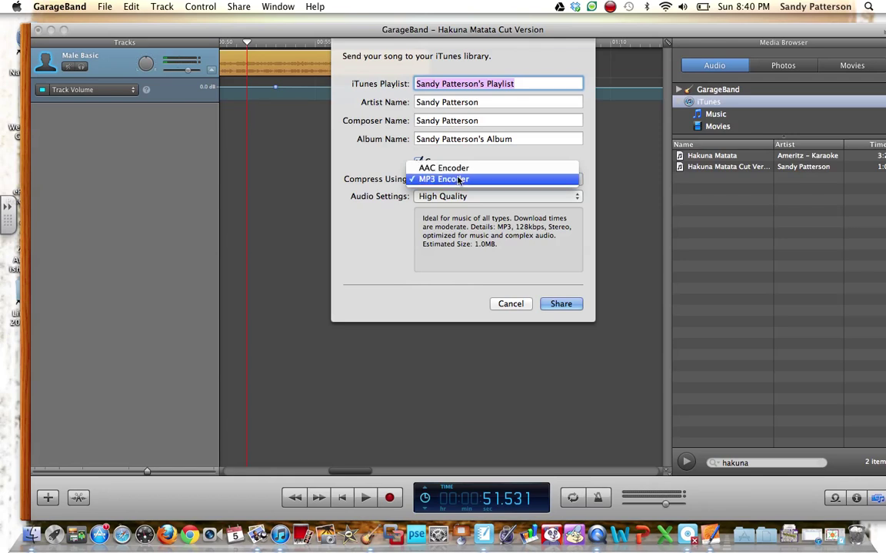
left_click(457, 180)
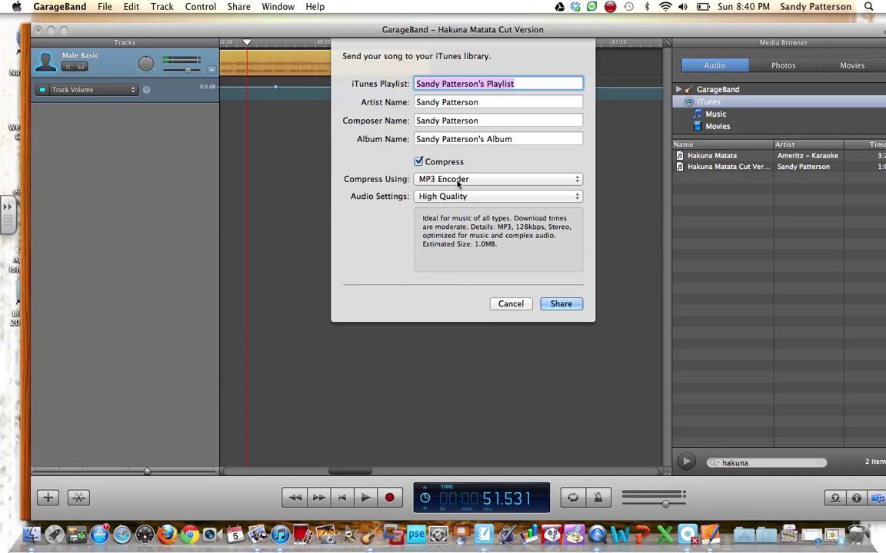
left_click(558, 303)
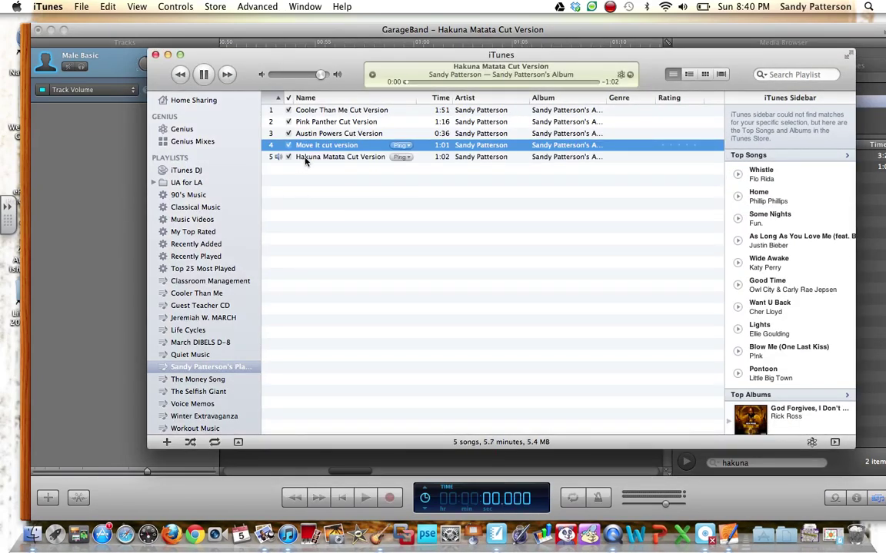
Pause Hakuna Matata Cut Version in iTunes, then minimize iTunes and GarageBand to show the desktop
left_click(204, 74)
left_click(169, 55)
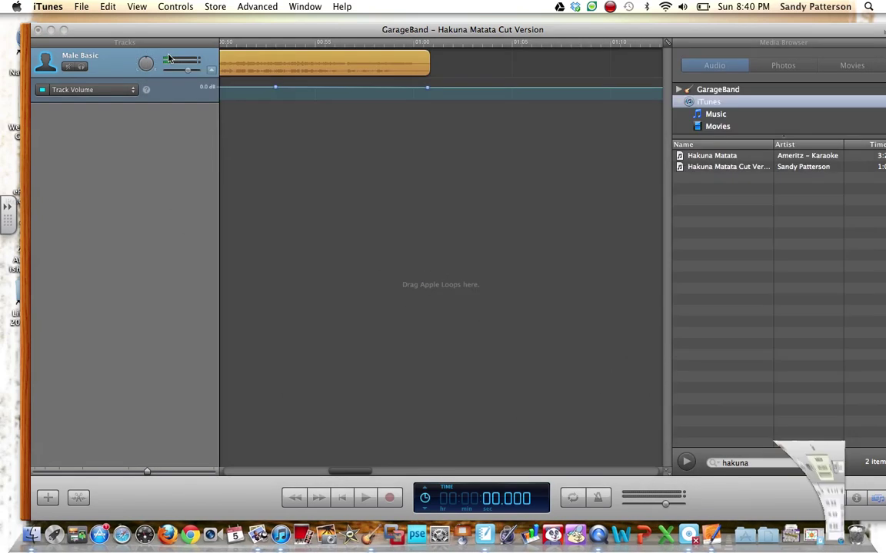
left_click(52, 30)
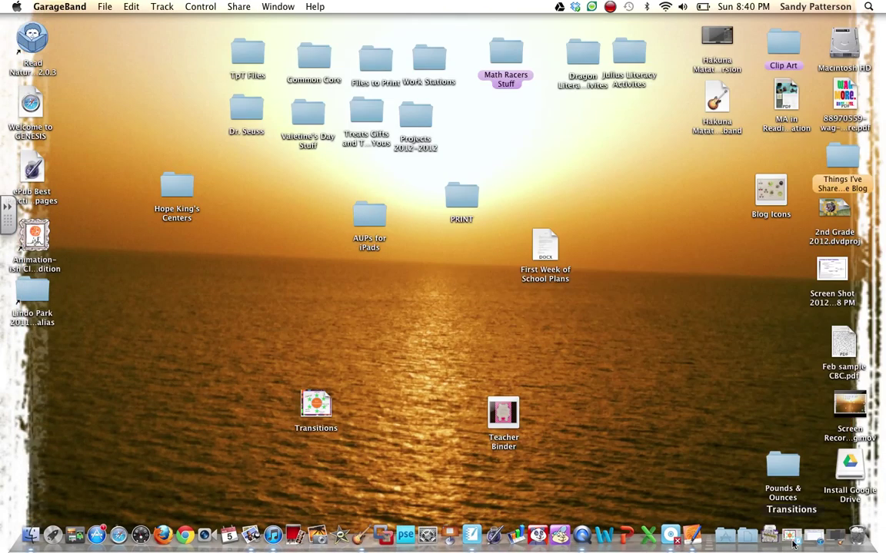
Restore the Transitions notebook and open Sound settings for the Talk to your neighbor star
left_click(792, 538)
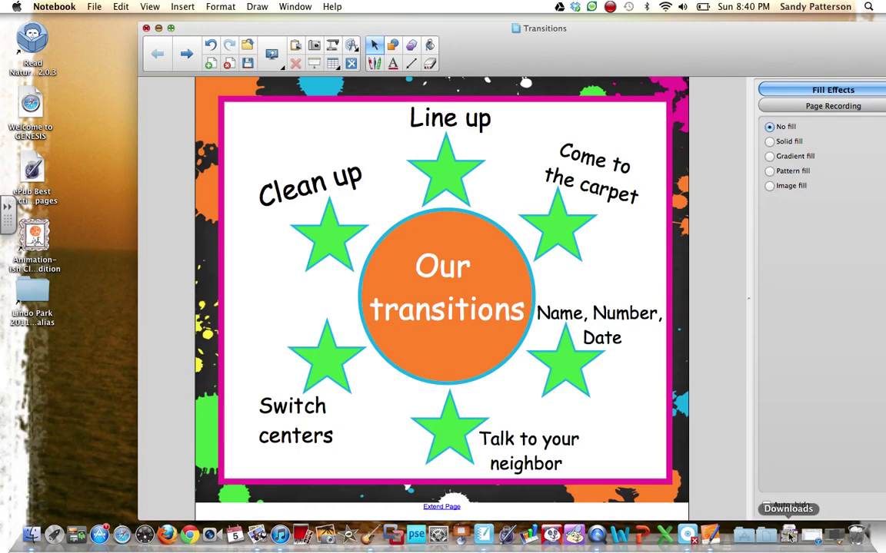
left_click(449, 425)
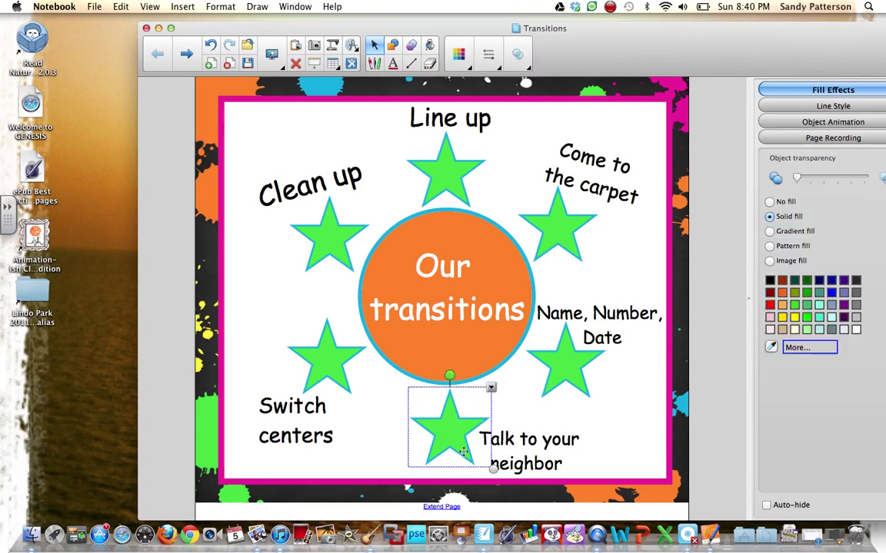
left_click(492, 391)
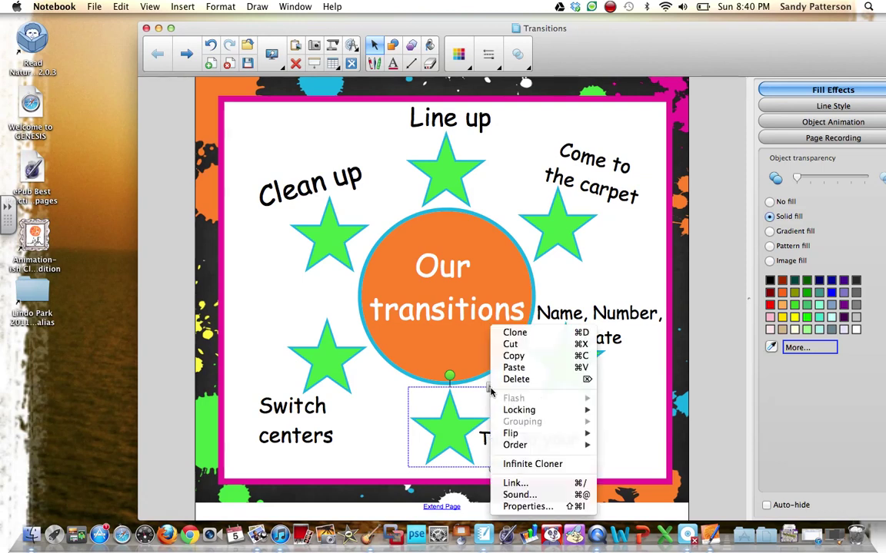
left_click(530, 501)
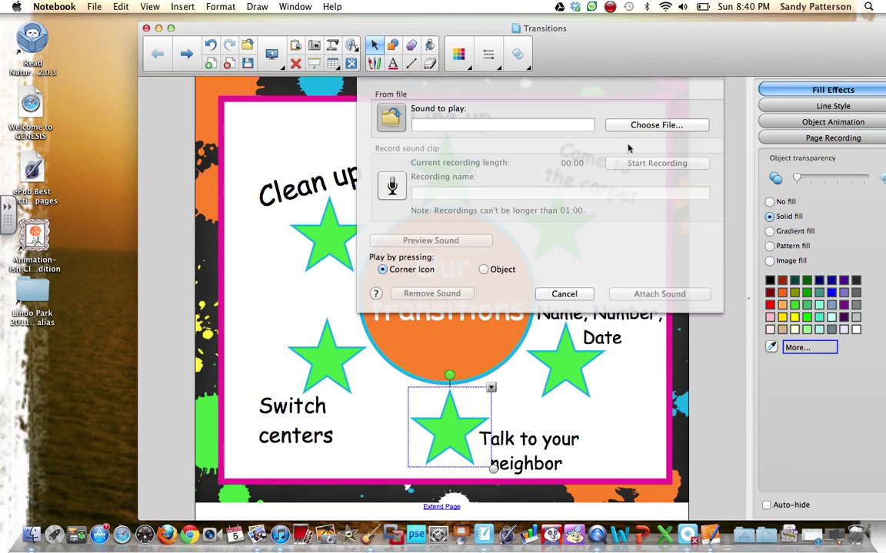
In Choose File, browse Media > Music, search 'hakun' and select Hakuna Matata Cut Version
left_click(636, 127)
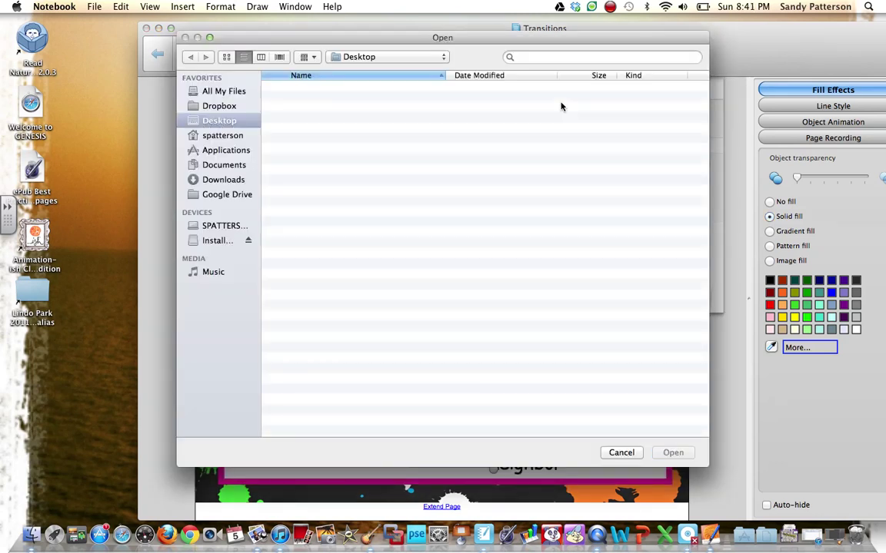
left_click(212, 273)
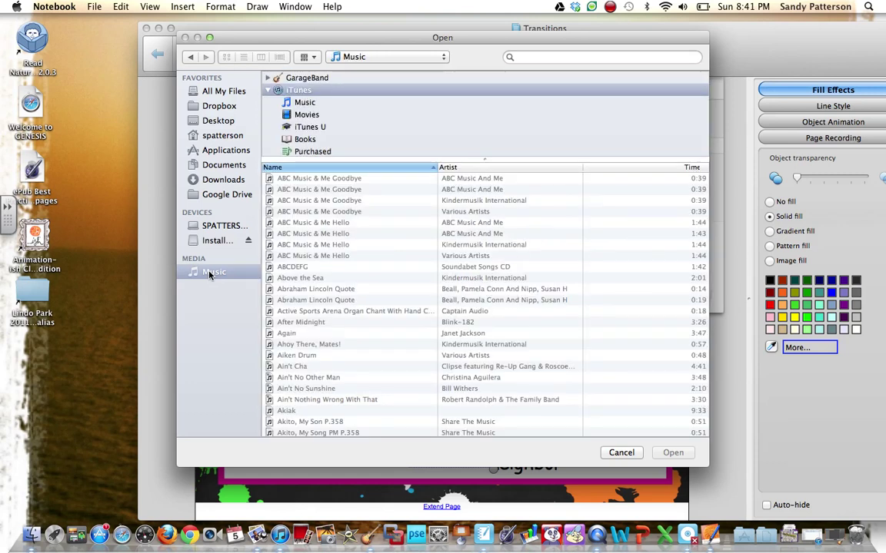
left_click(579, 57)
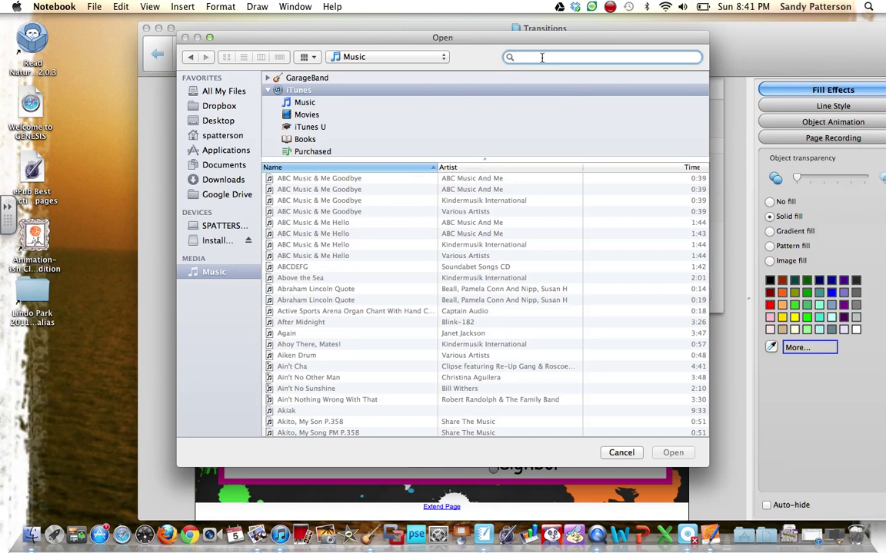
type("hakun")
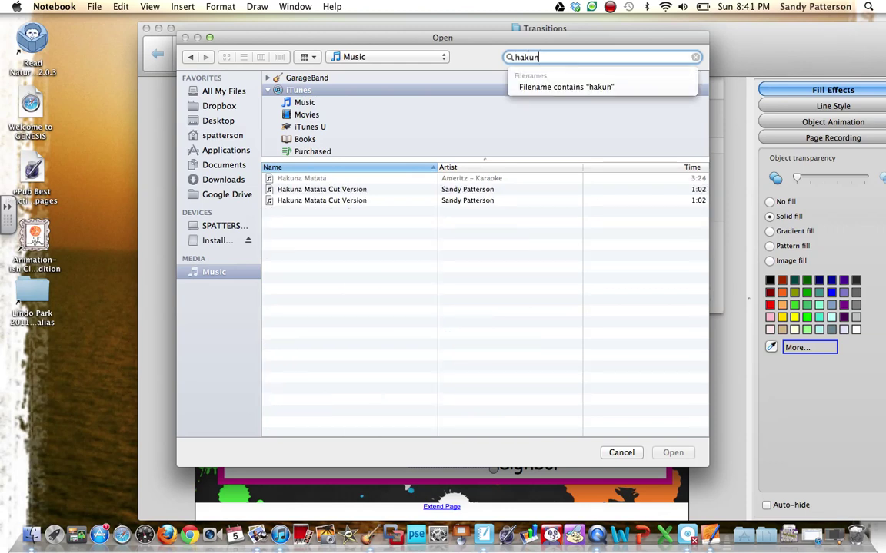
left_click(315, 191)
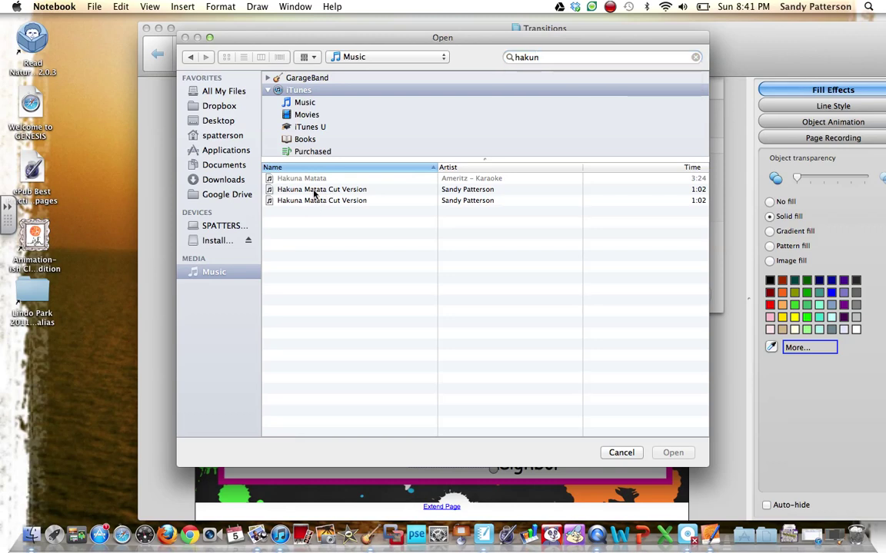
left_click(316, 190)
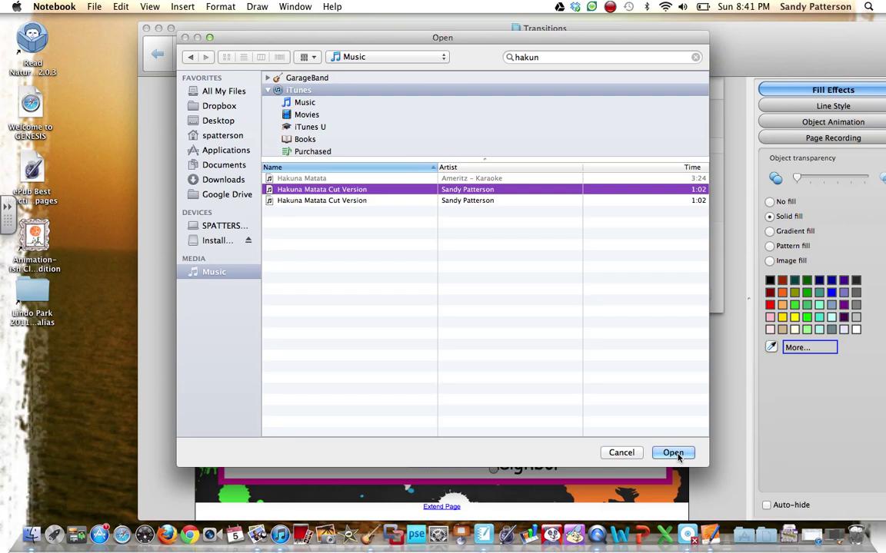
Attach the chosen song to the star with Play by pressing set to Object, then deselect
left_click(674, 453)
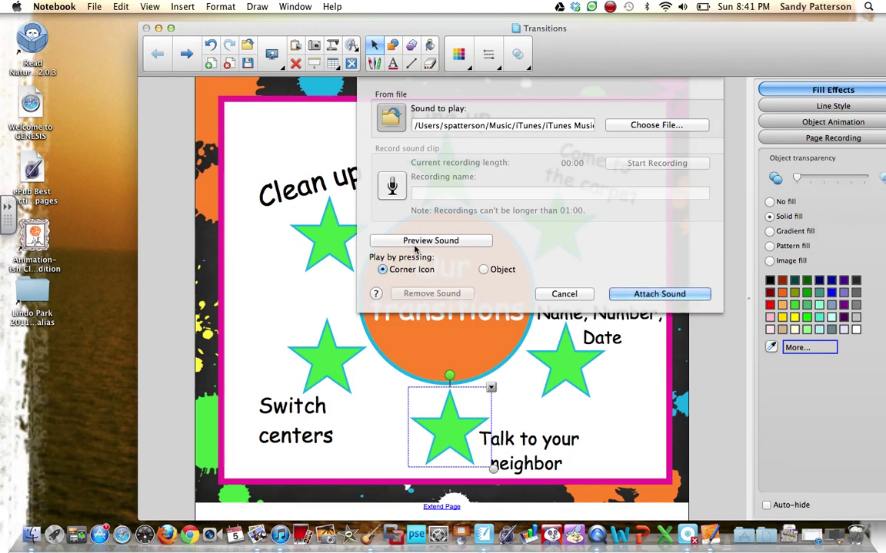
left_click(483, 270)
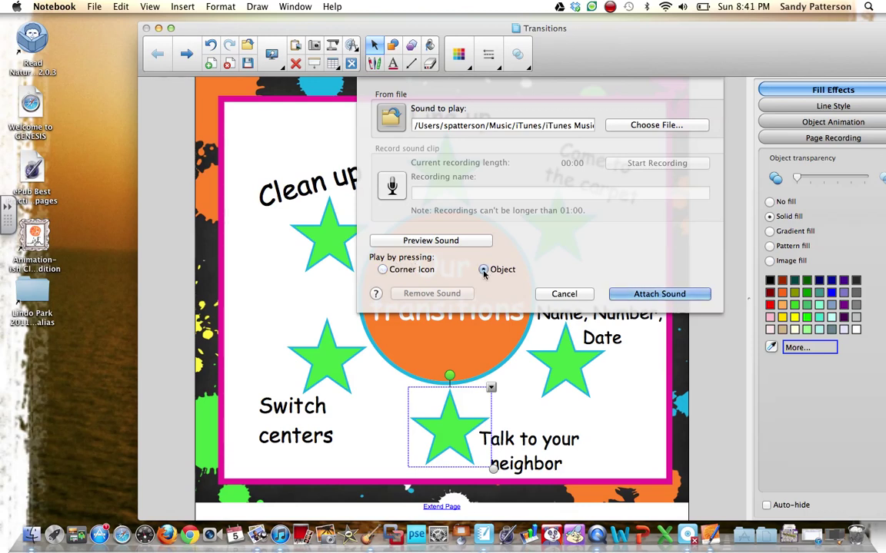
left_click(637, 295)
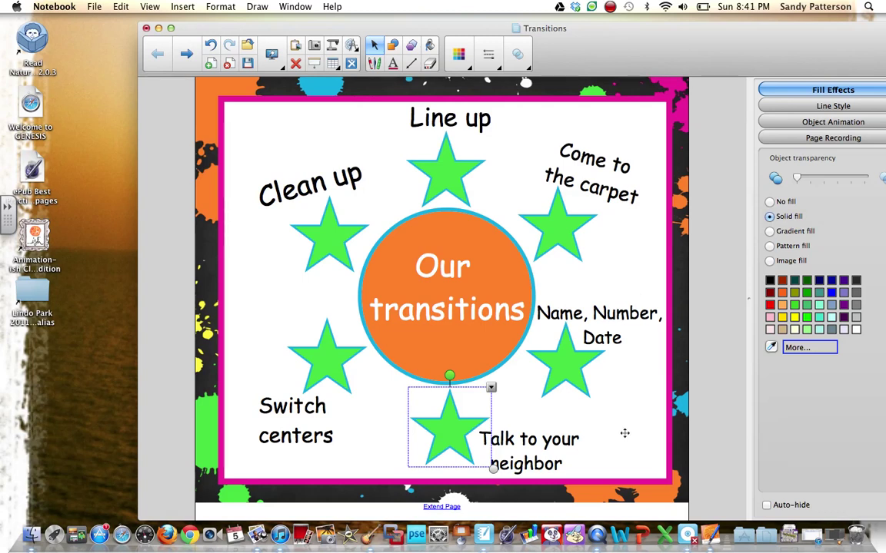
left_click(506, 425)
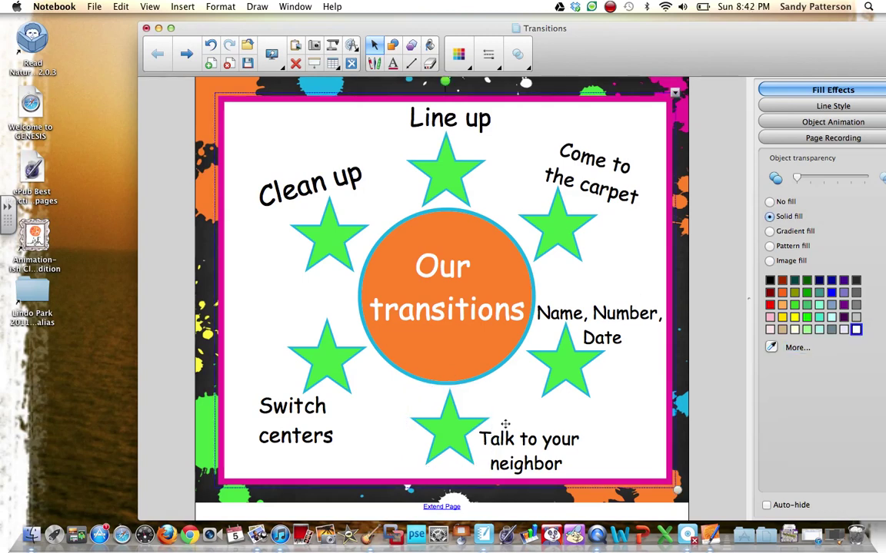
left_click(450, 433)
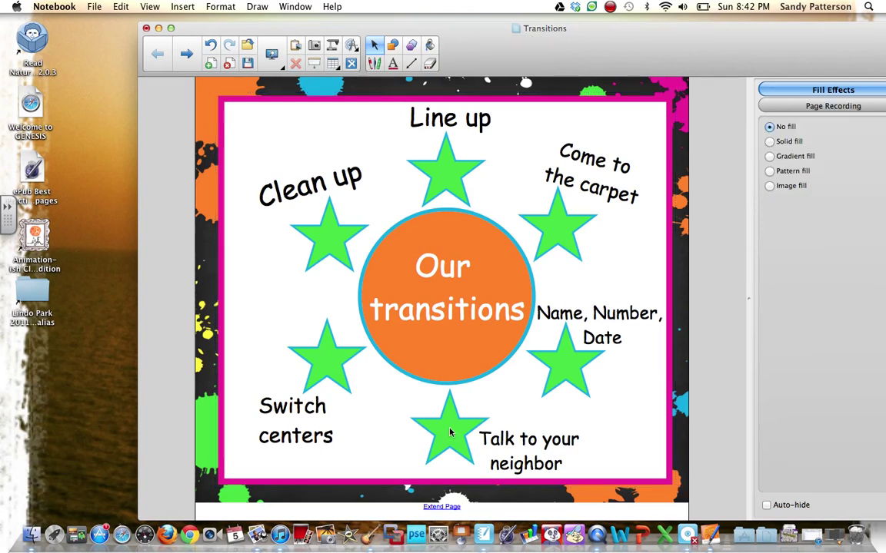